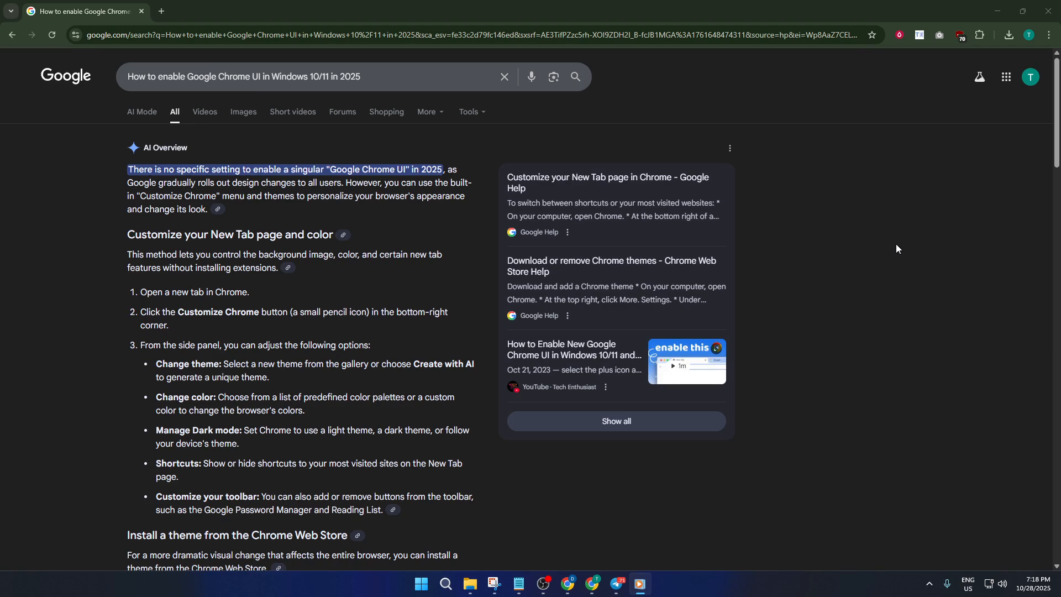
Open a new browser window and bring up its Customize Chrome appearance settings.
click(1045, 43)
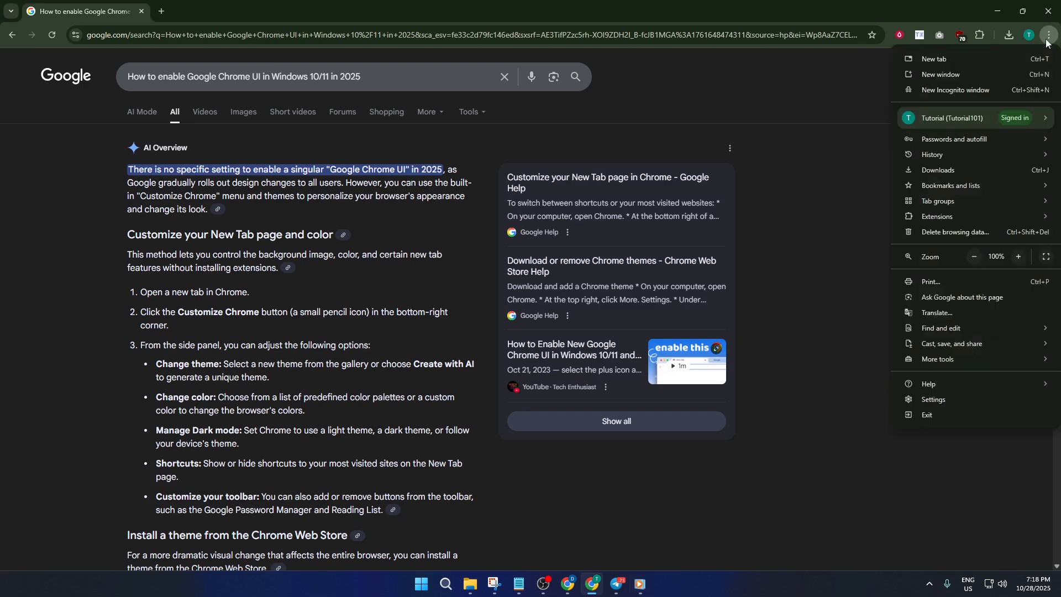
click(953, 78)
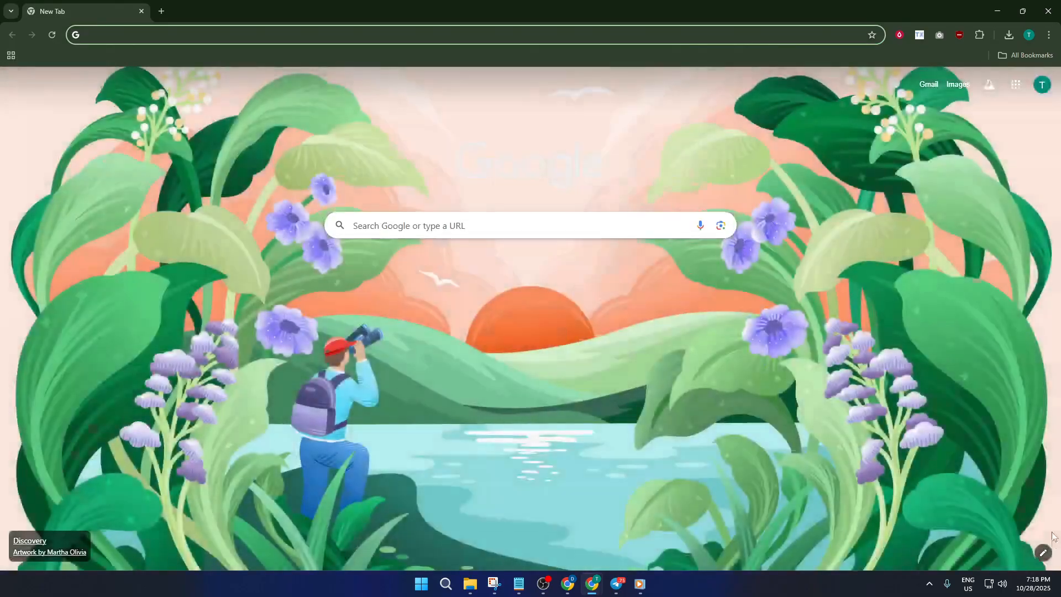
click(1042, 552)
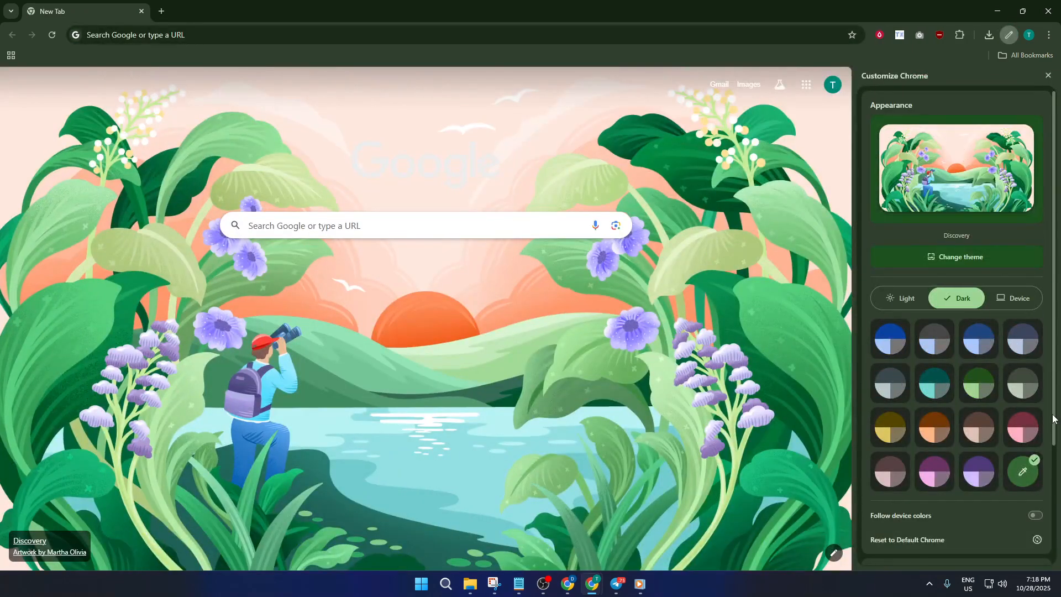
scroll(973, 400, down, 3)
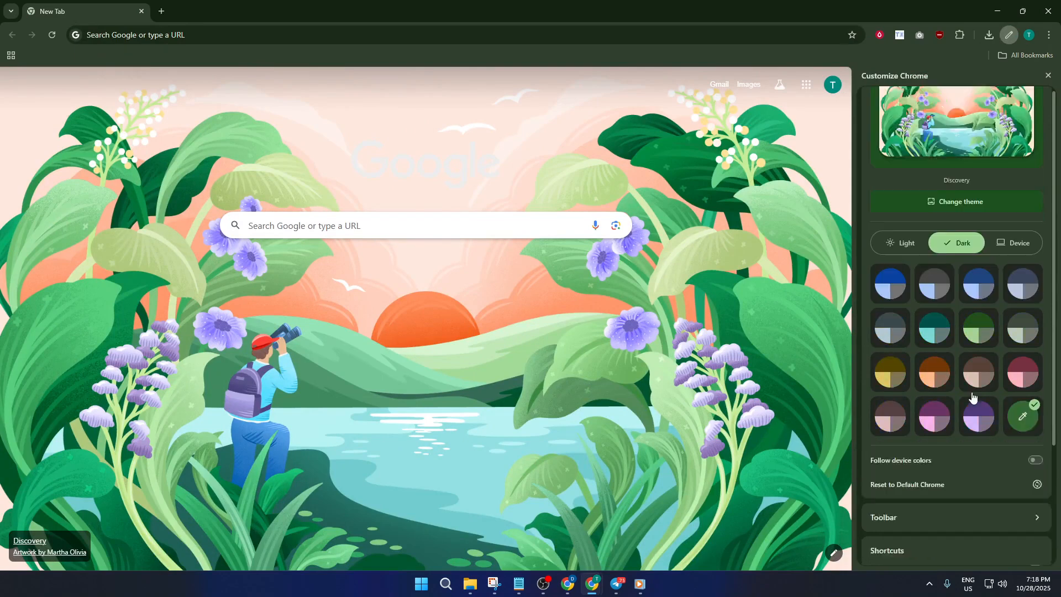
scroll(972, 390, up, 3)
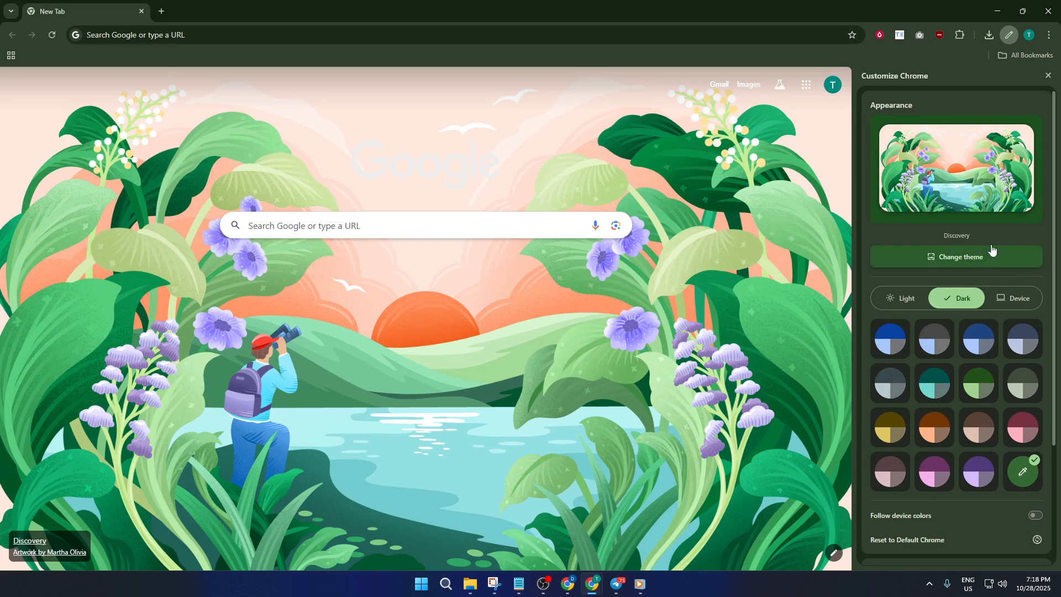
scroll(976, 289, down, 1)
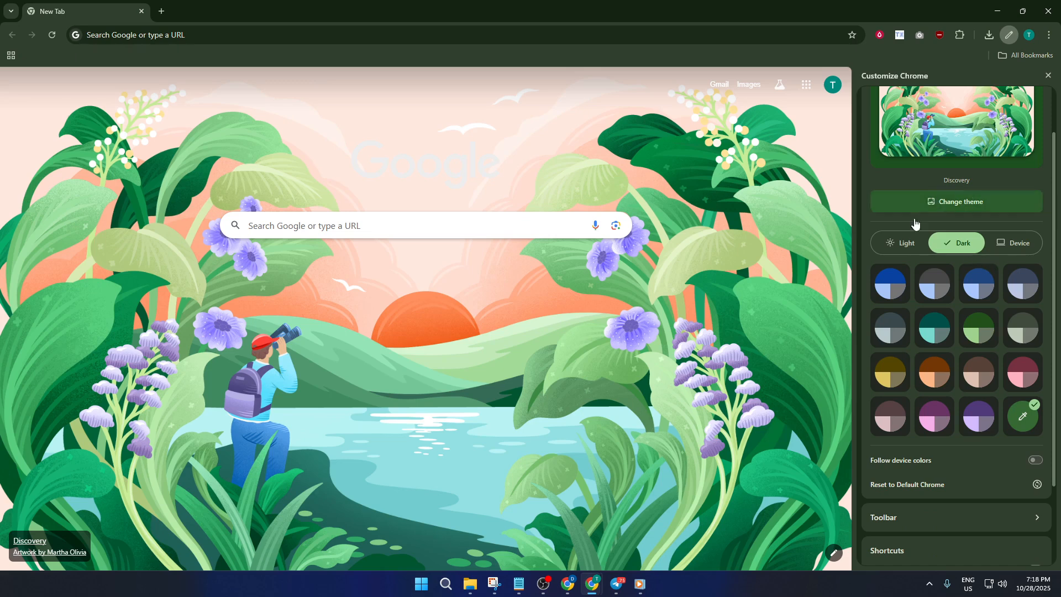
scroll(945, 205, up, 1)
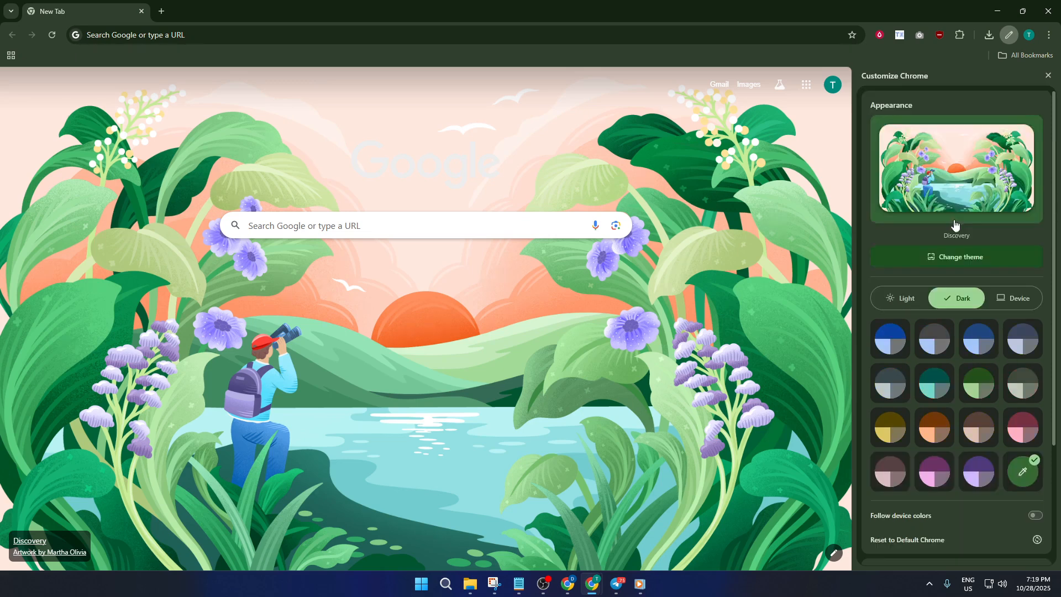
Try several backgrounds from the Art theme collection, settle on Boat scene, and return to the main appearance settings.
click(970, 262)
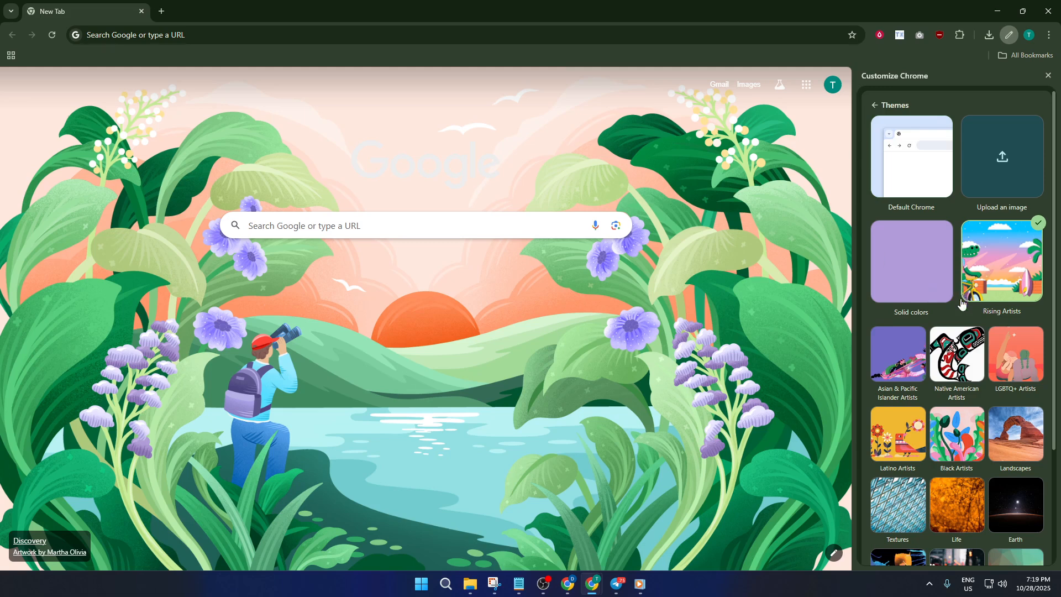
scroll(962, 303, down, 3)
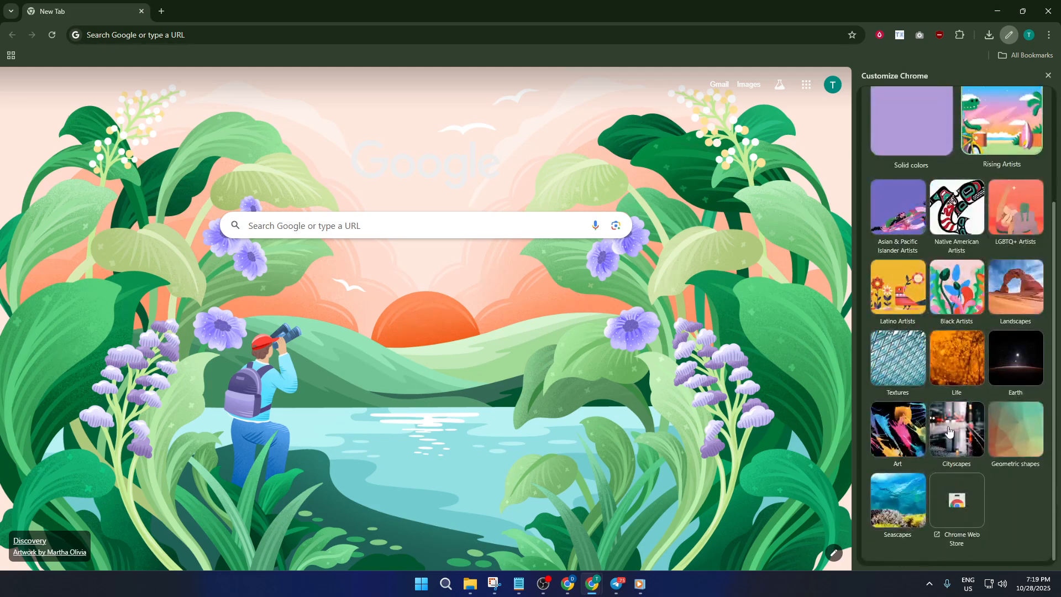
click(906, 423)
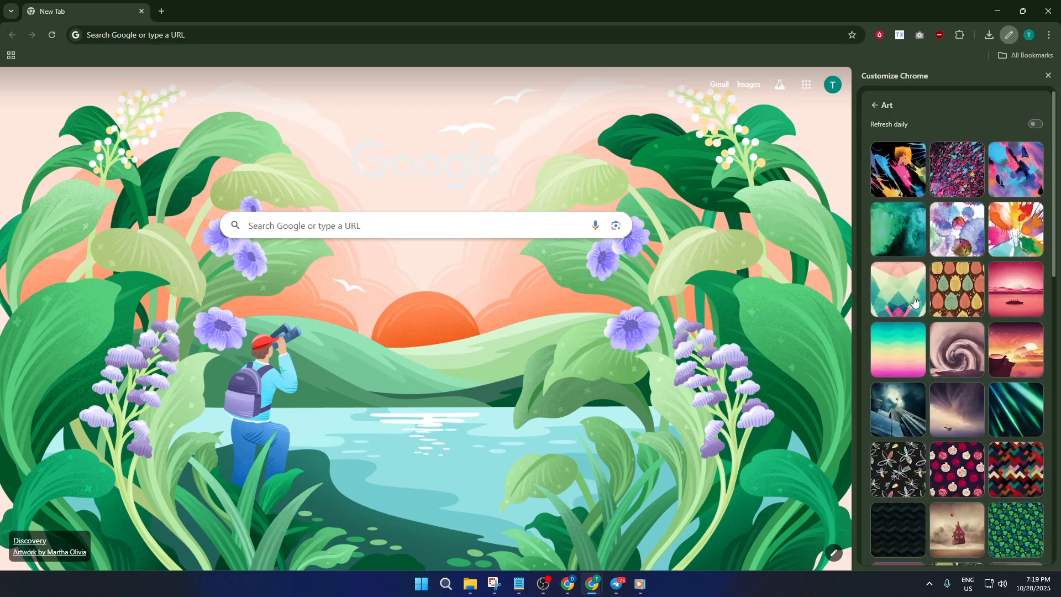
click(914, 302)
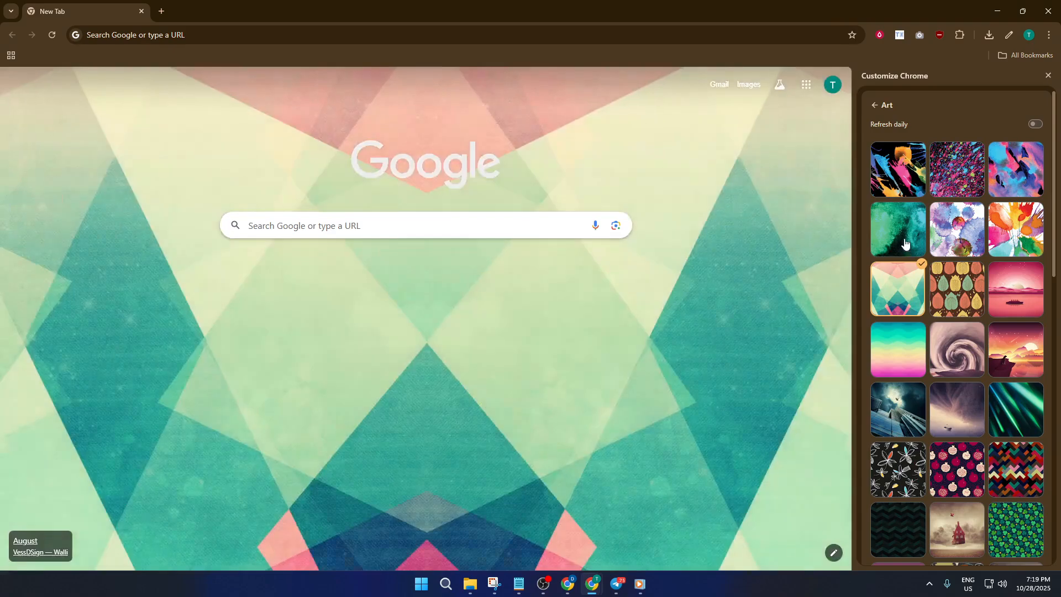
click(912, 244)
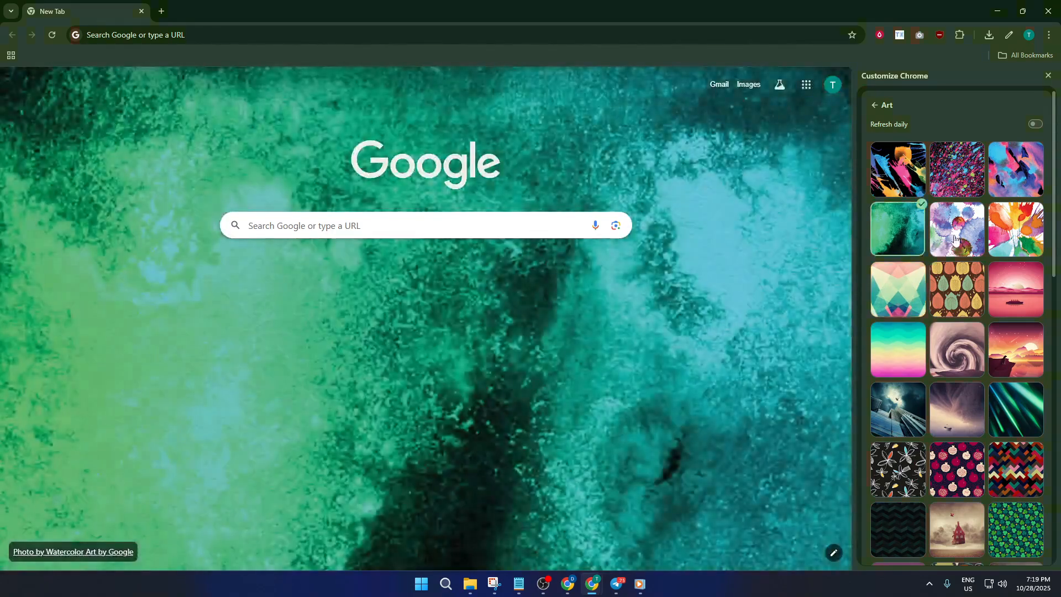
click(965, 246)
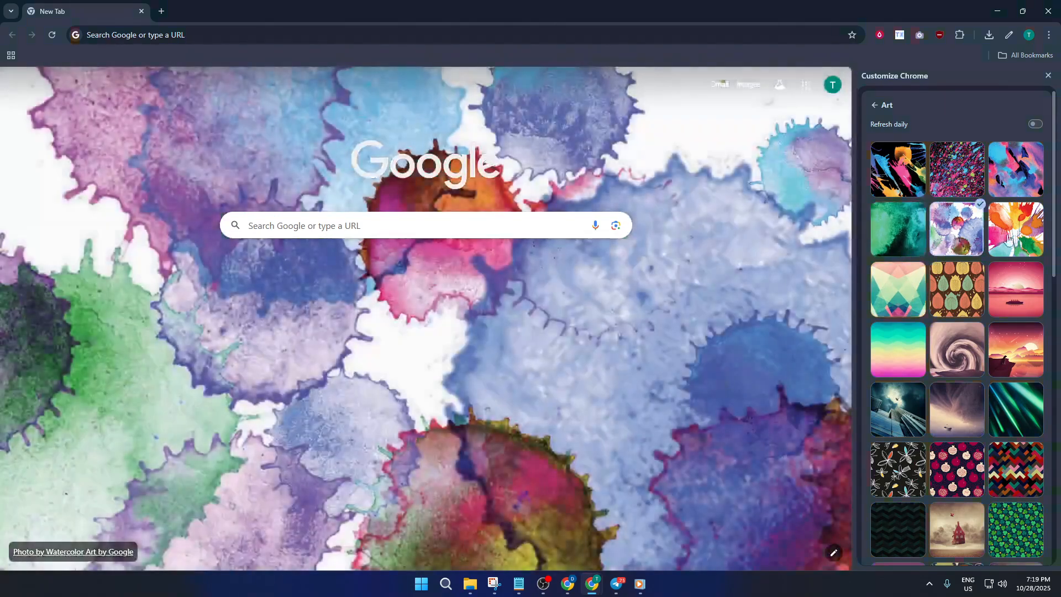
click(1014, 232)
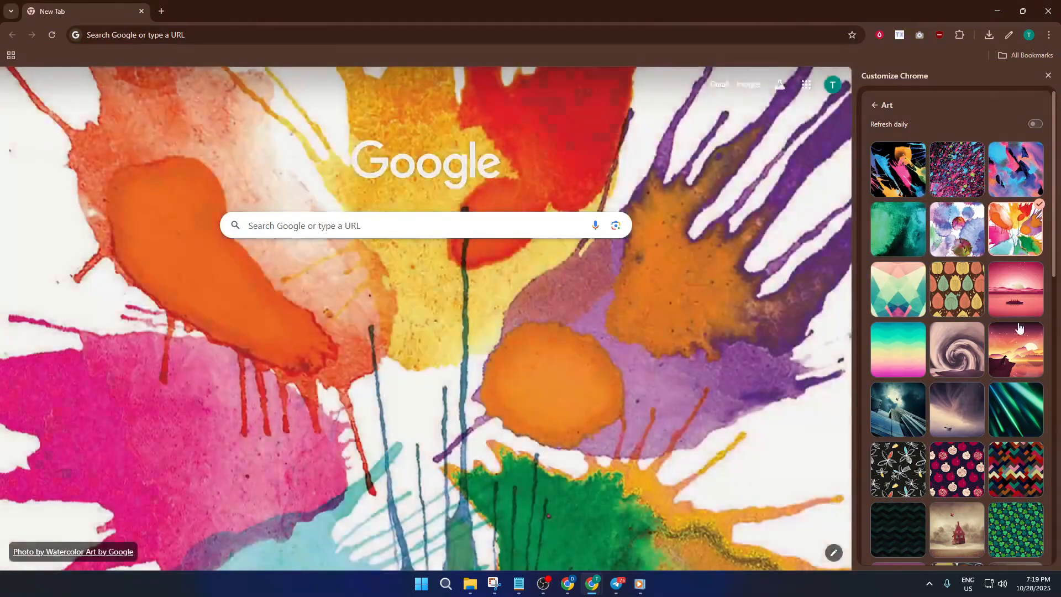
click(1016, 296)
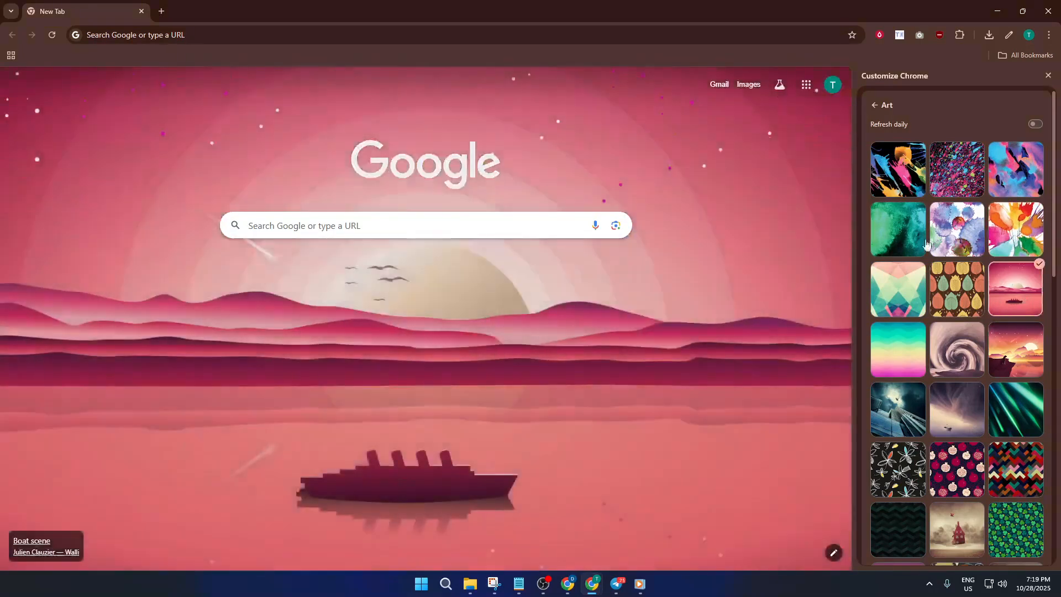
click(874, 106)
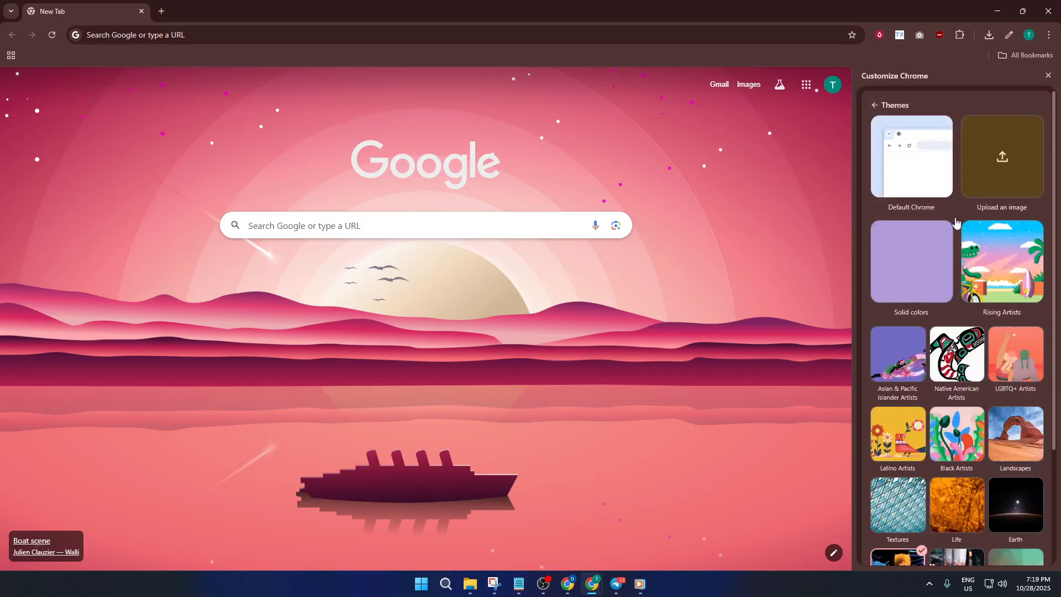
click(874, 106)
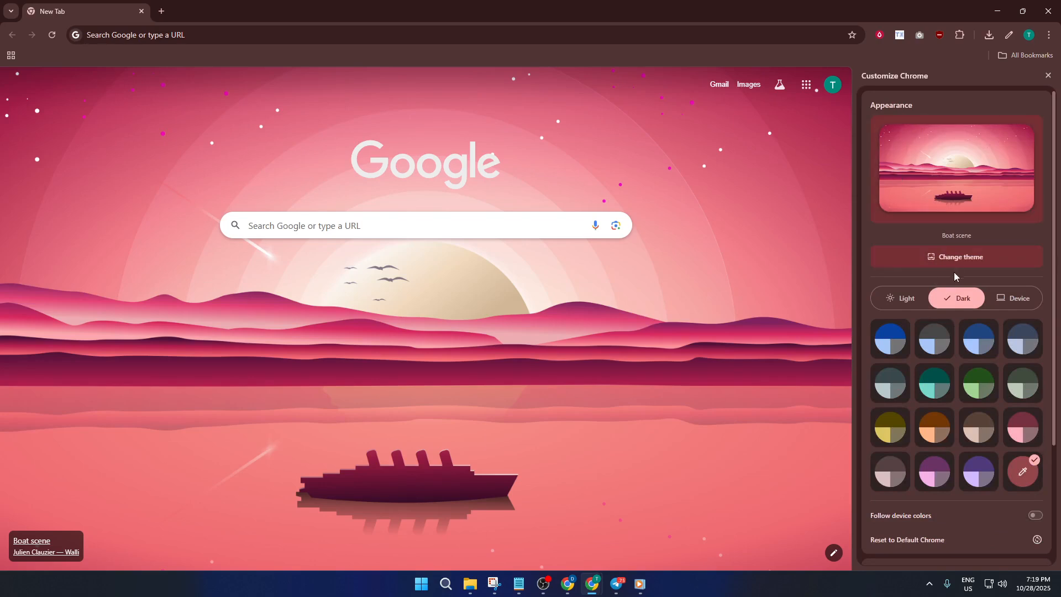
Try several blue, pink, brown and orange colour palettes for the browser and settle on the dark yellow one.
scroll(993, 352, down, 3)
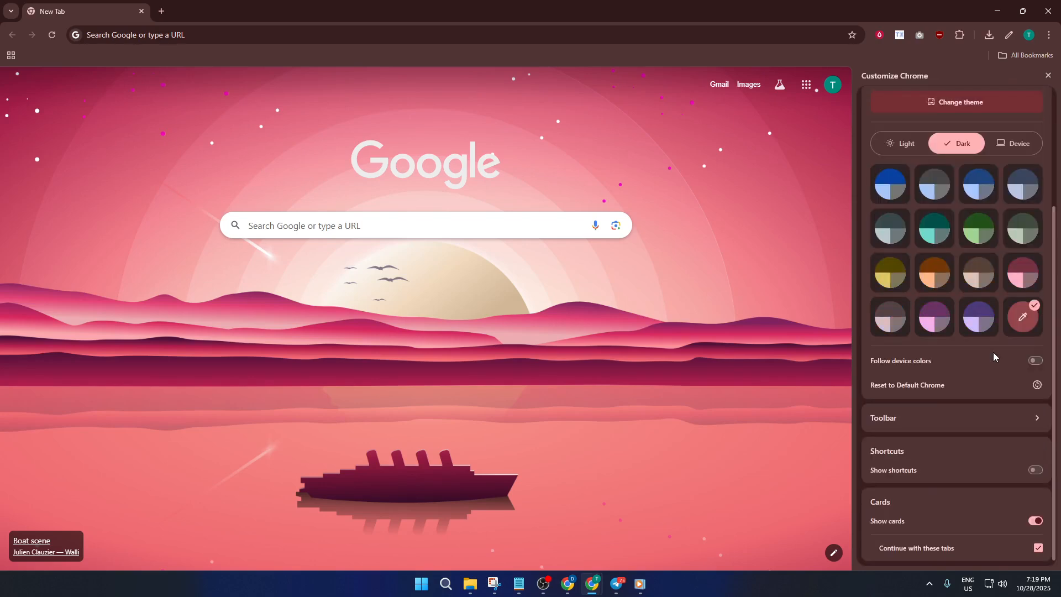
scroll(944, 324, up, 3)
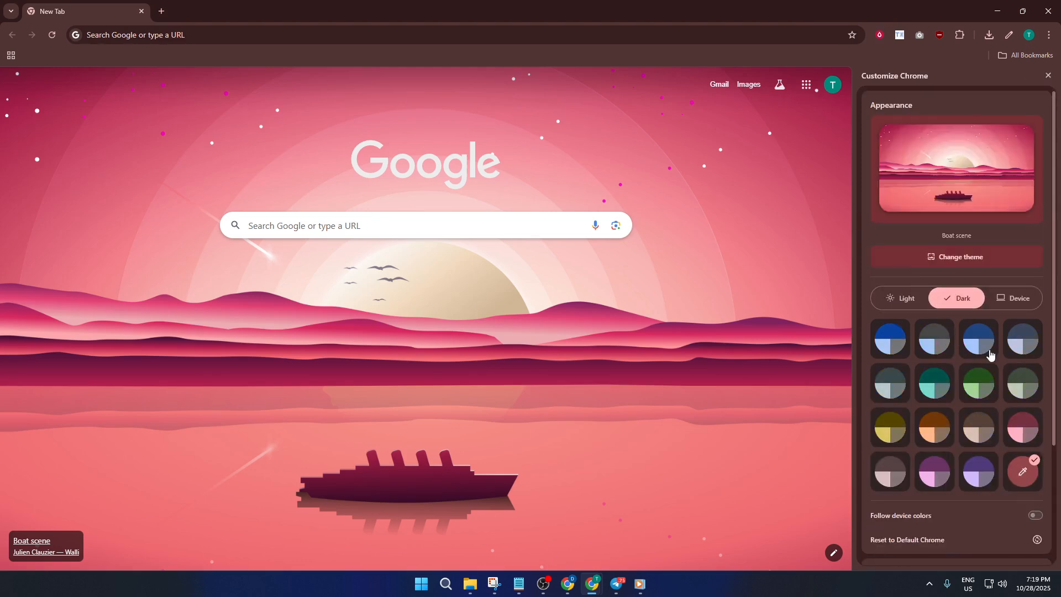
click(901, 350)
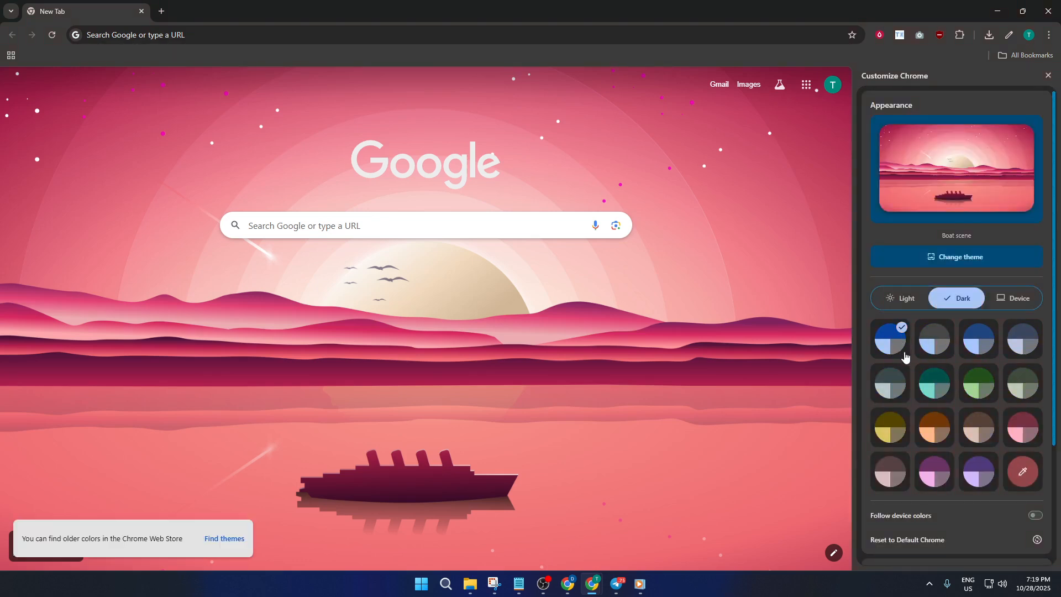
click(928, 352)
click(973, 354)
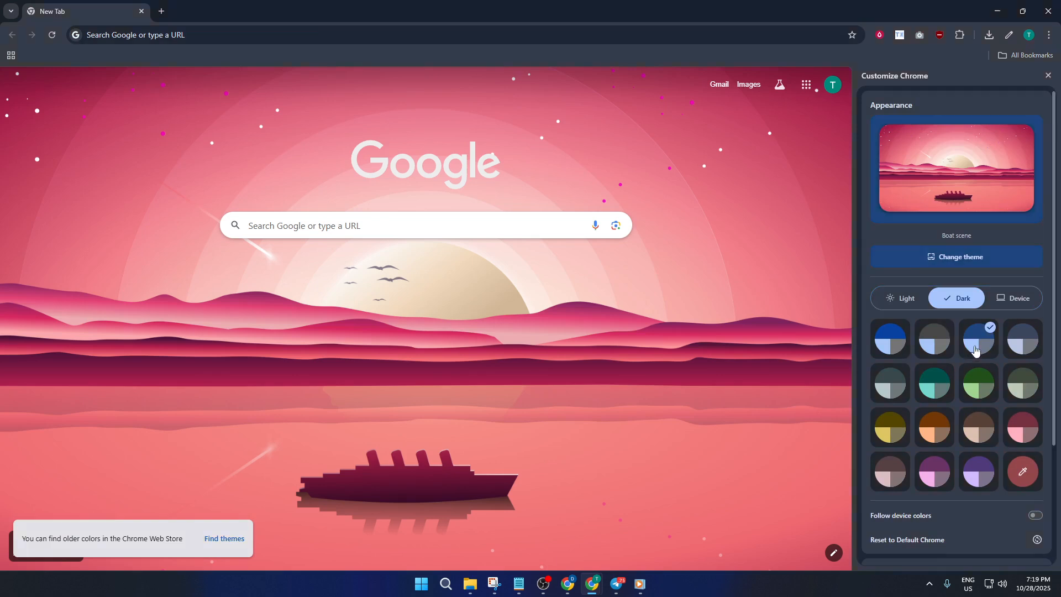
scroll(975, 359, down, 1)
click(1022, 374)
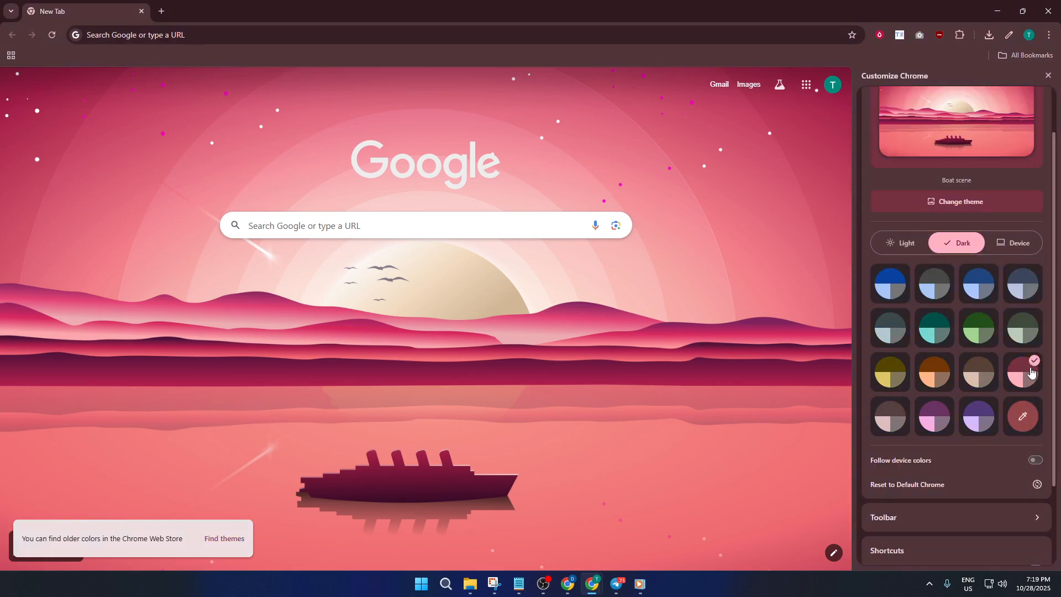
click(986, 375)
click(946, 380)
click(890, 382)
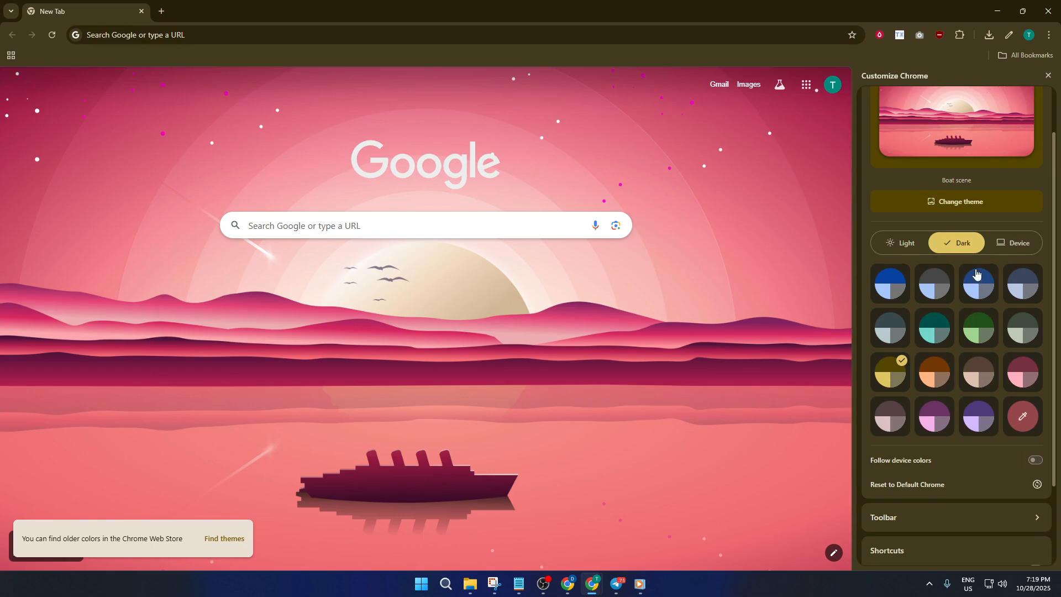
Switch the browser appearance between Light and Dark modes and leave it set to Device.
click(911, 253)
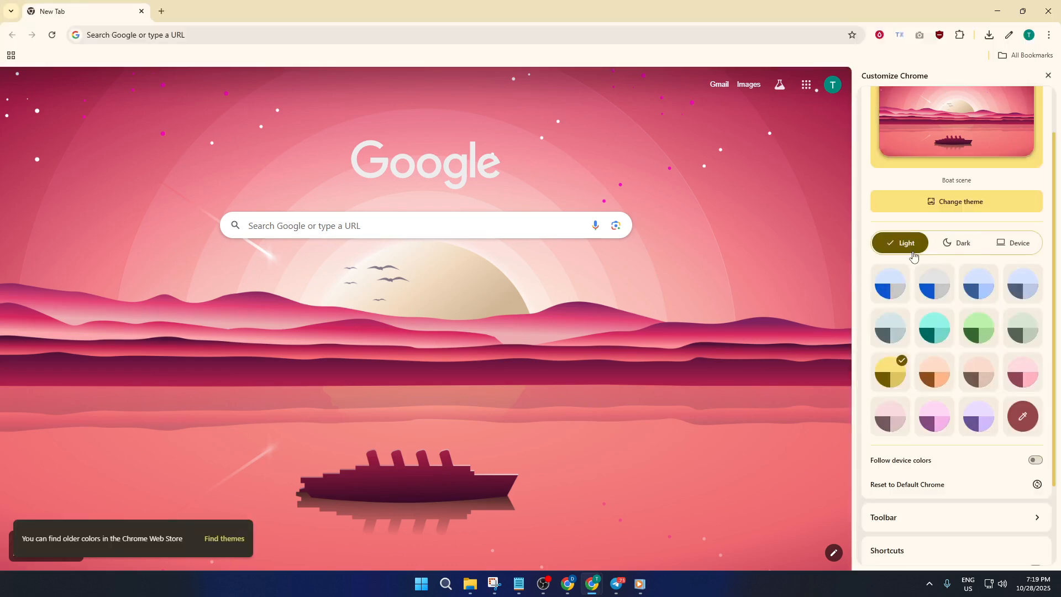
click(971, 248)
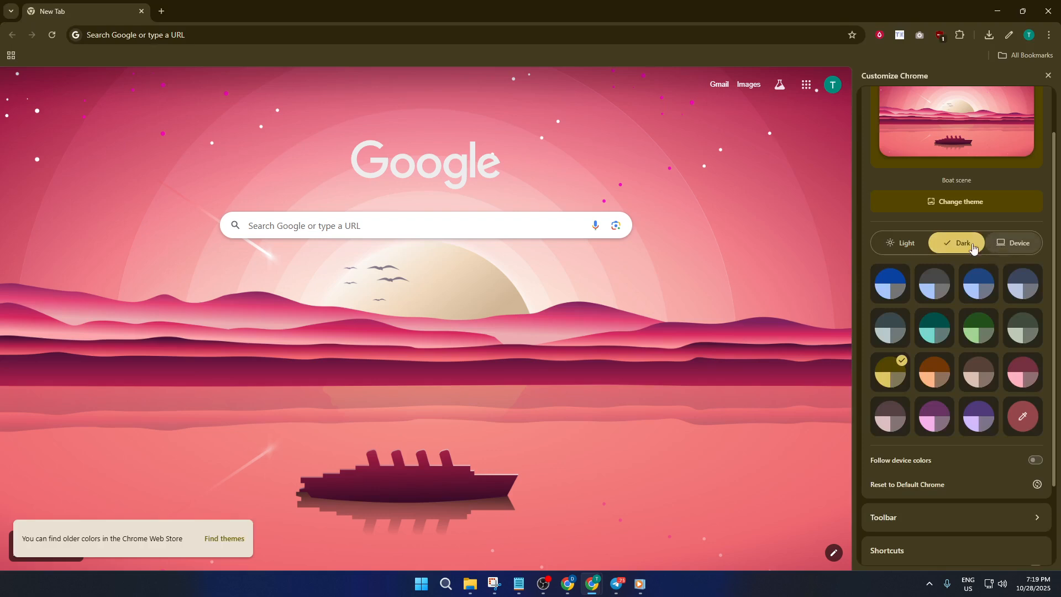
click(918, 247)
click(945, 248)
click(1013, 249)
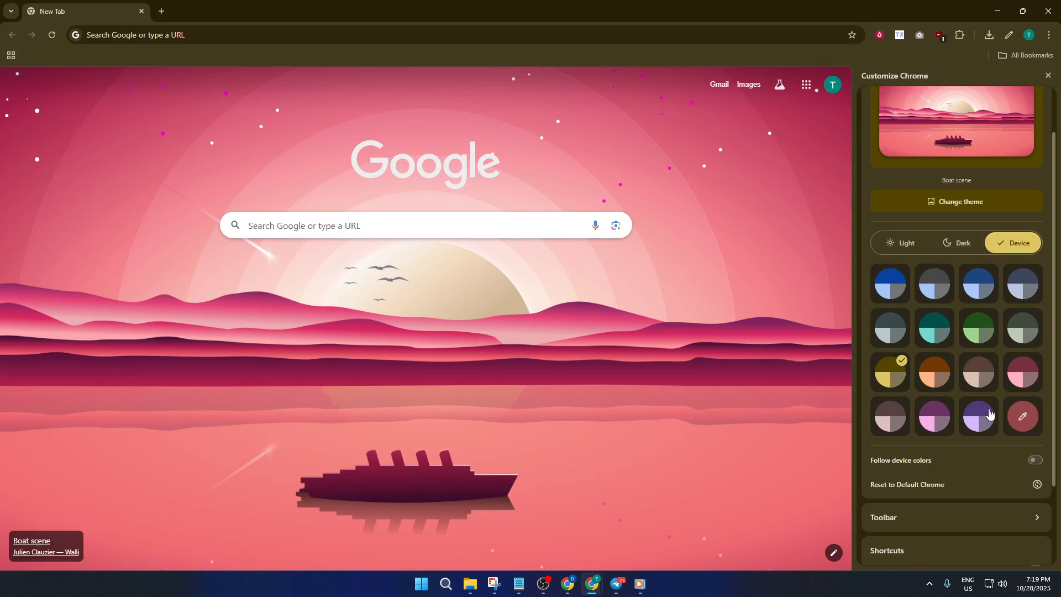
Turn on shortcuts for the new tab page and base them on Most visited sites, keeping cards shown.
scroll(929, 411, down, 2)
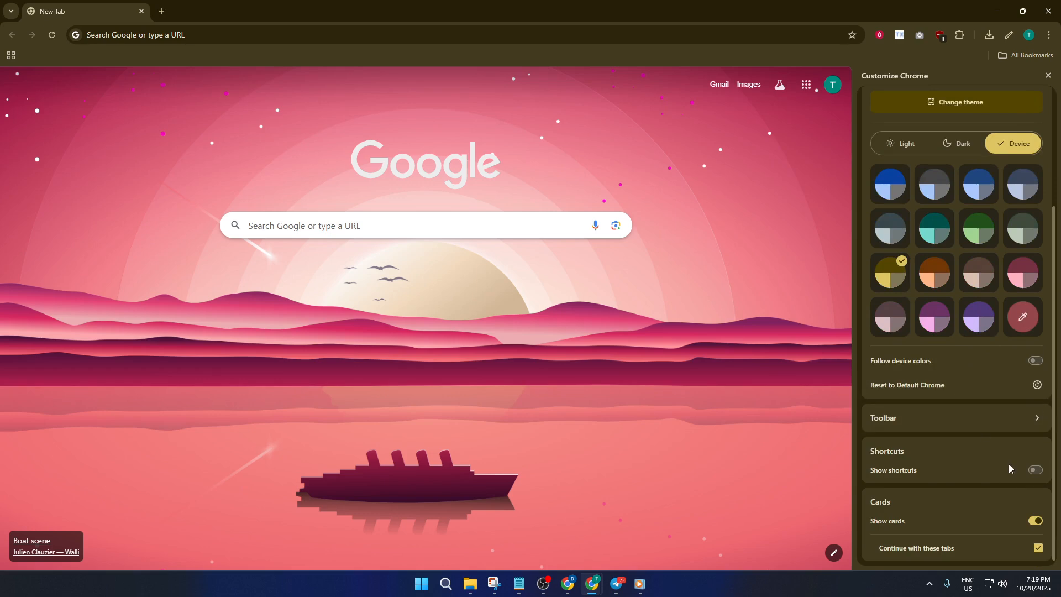
click(1035, 470)
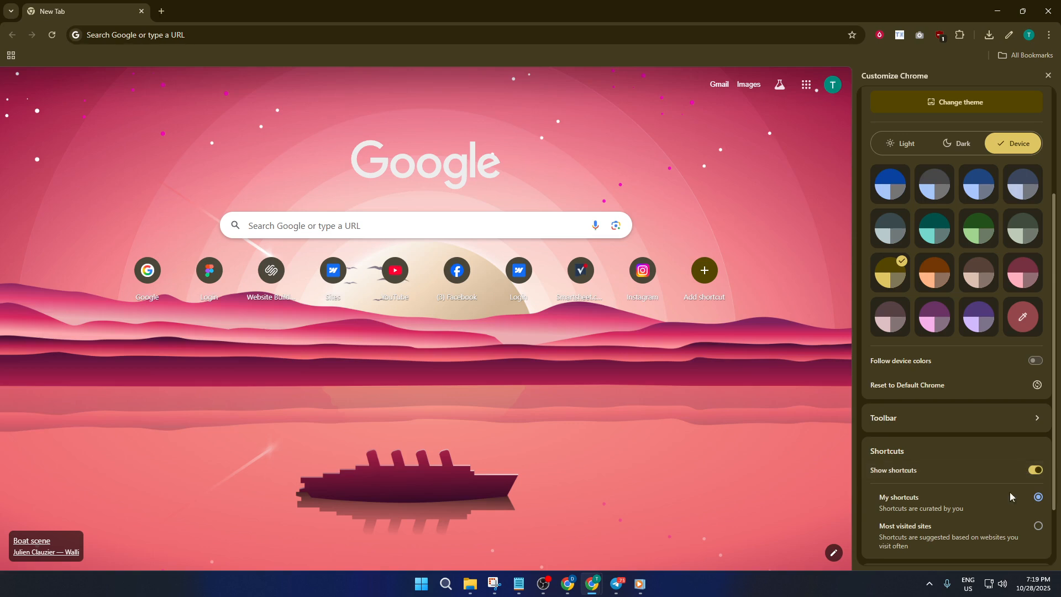
scroll(1017, 487, down, 2)
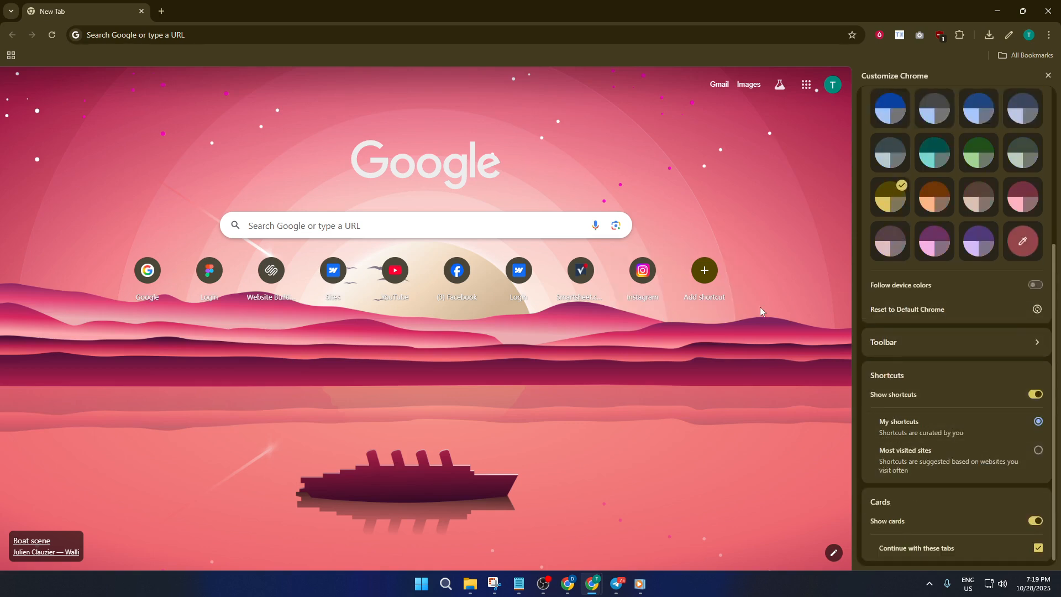
click(1035, 394)
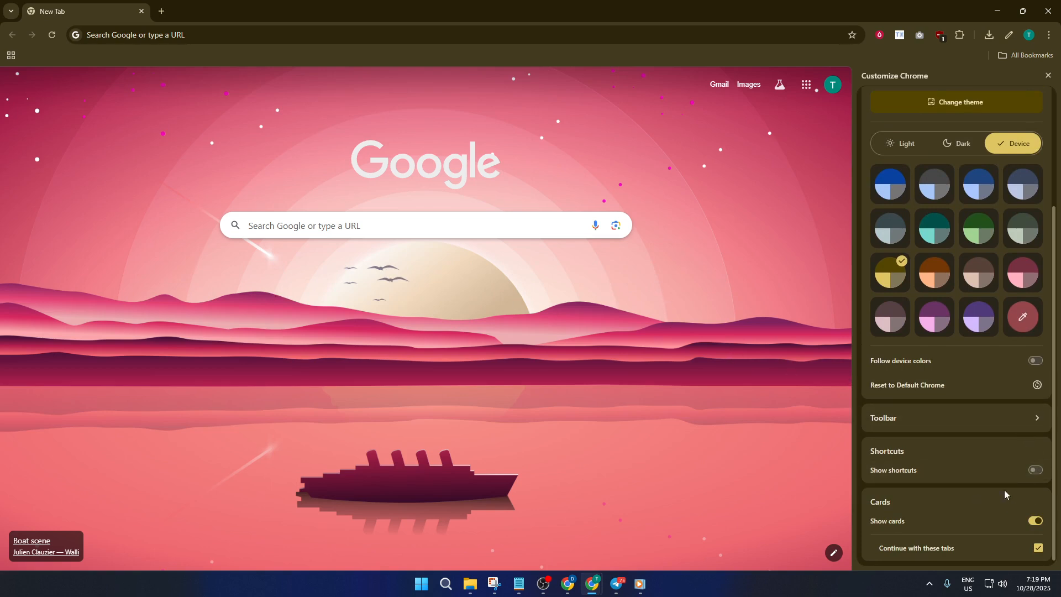
click(1035, 470)
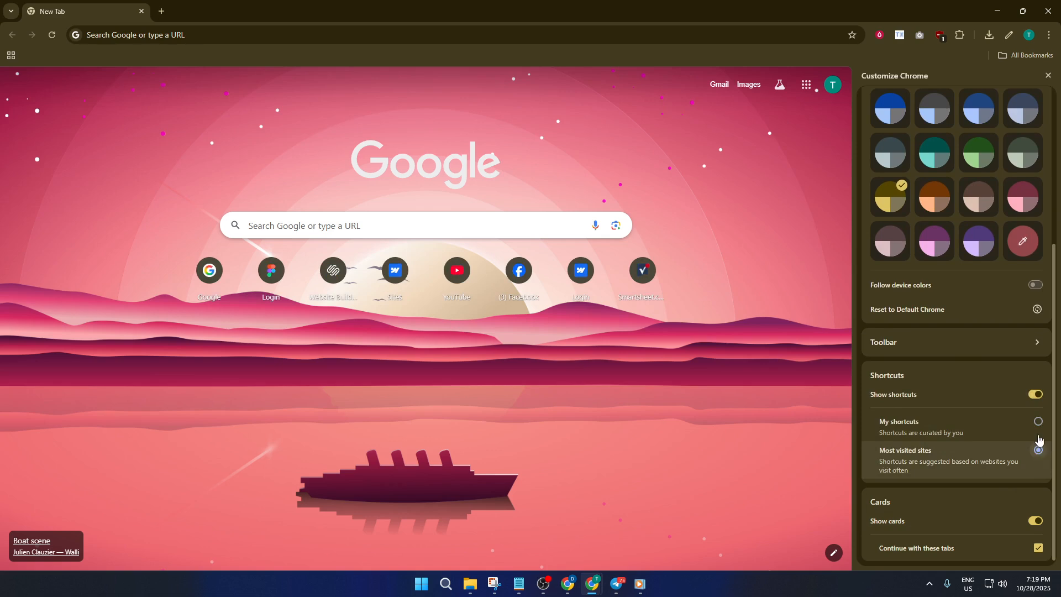
click(1041, 451)
click(1035, 521)
click(1036, 548)
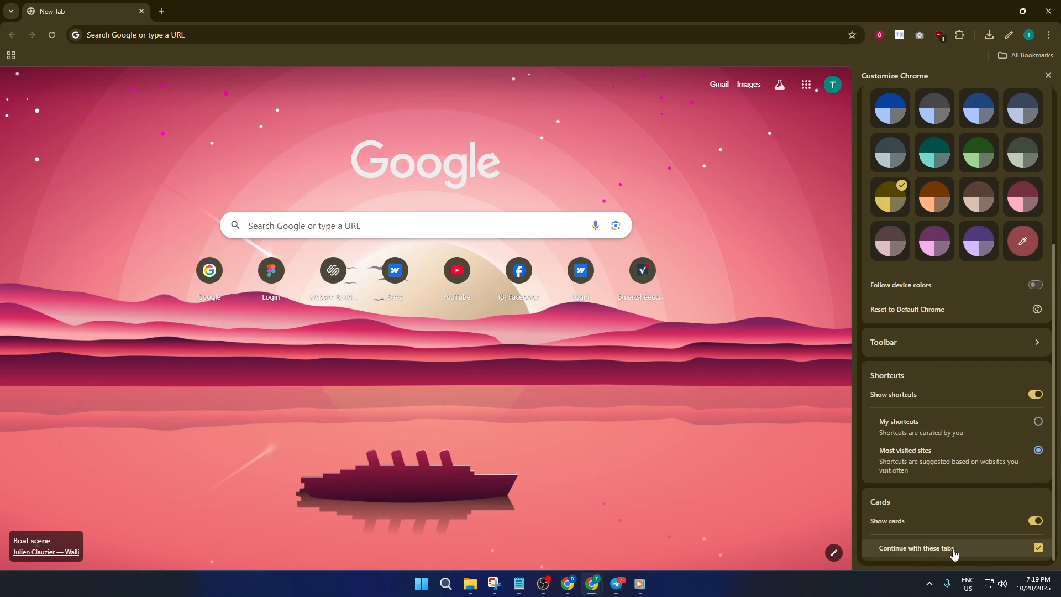
scroll(1020, 476, up, 3)
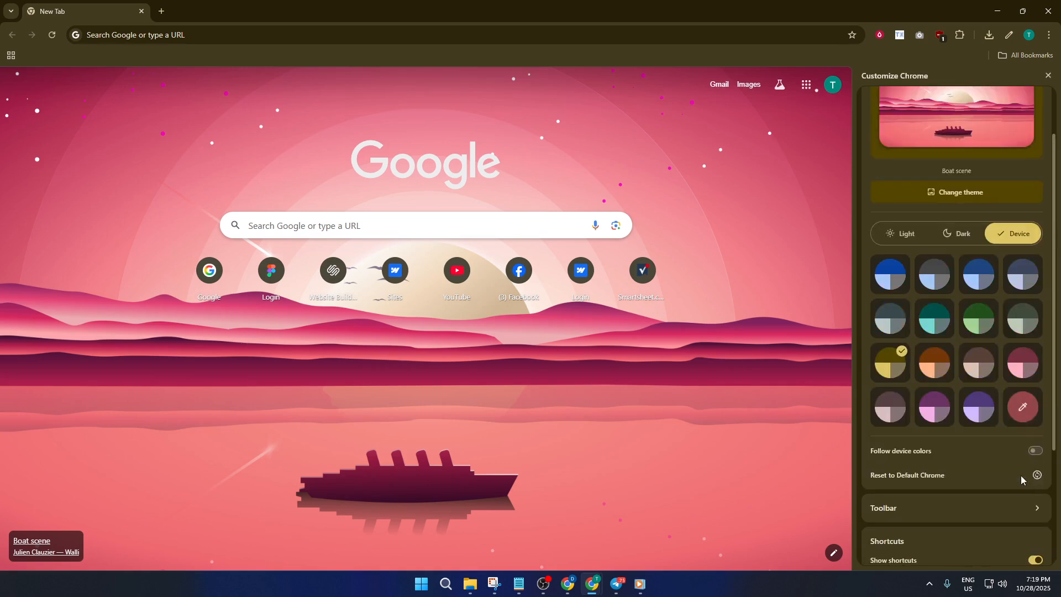
scroll(1017, 441, up, 2)
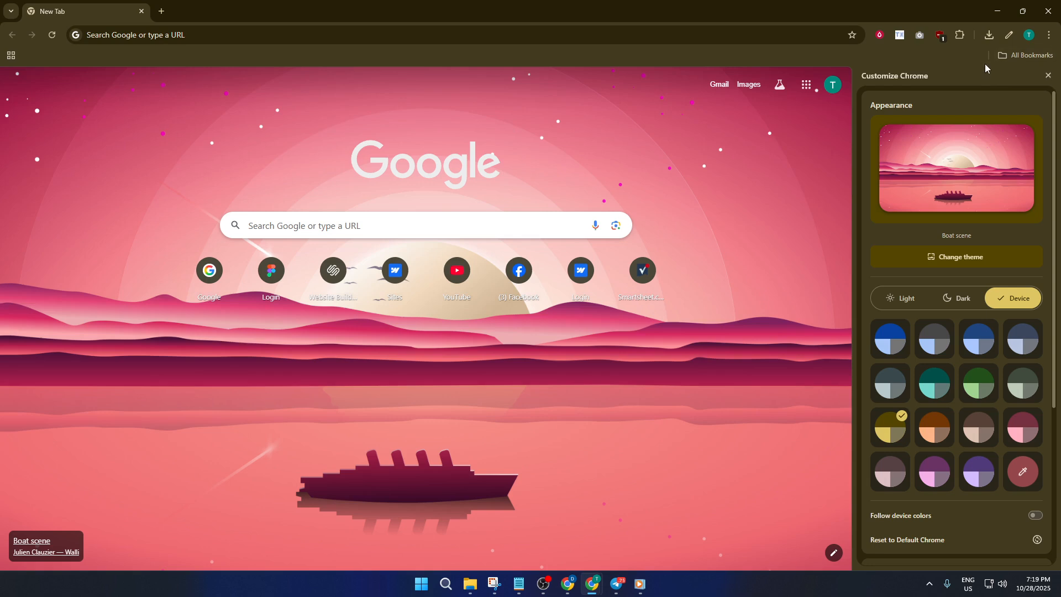
click(185, 37)
text(c)
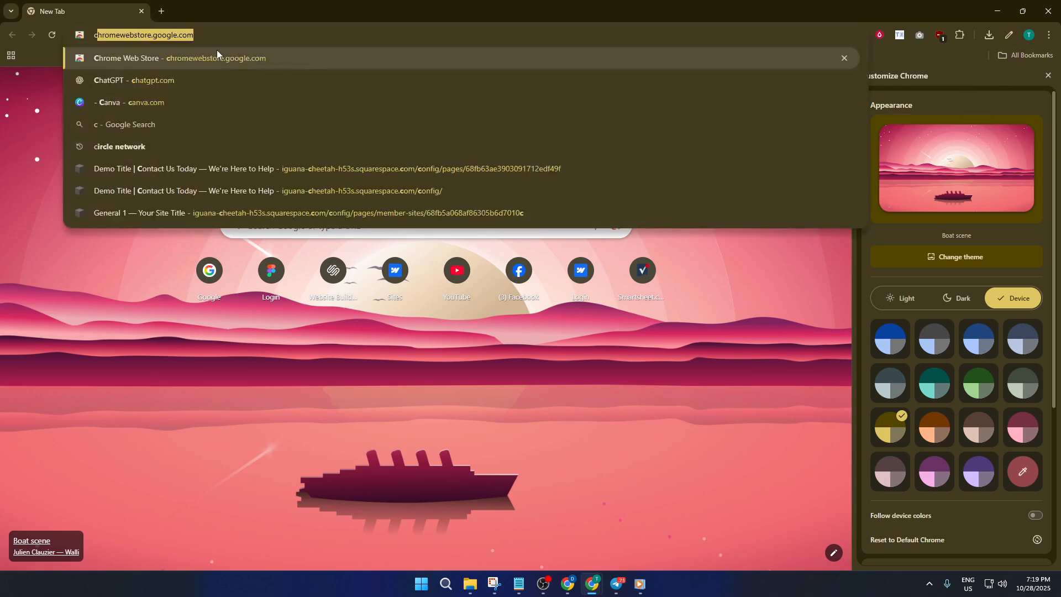
text(hrome)
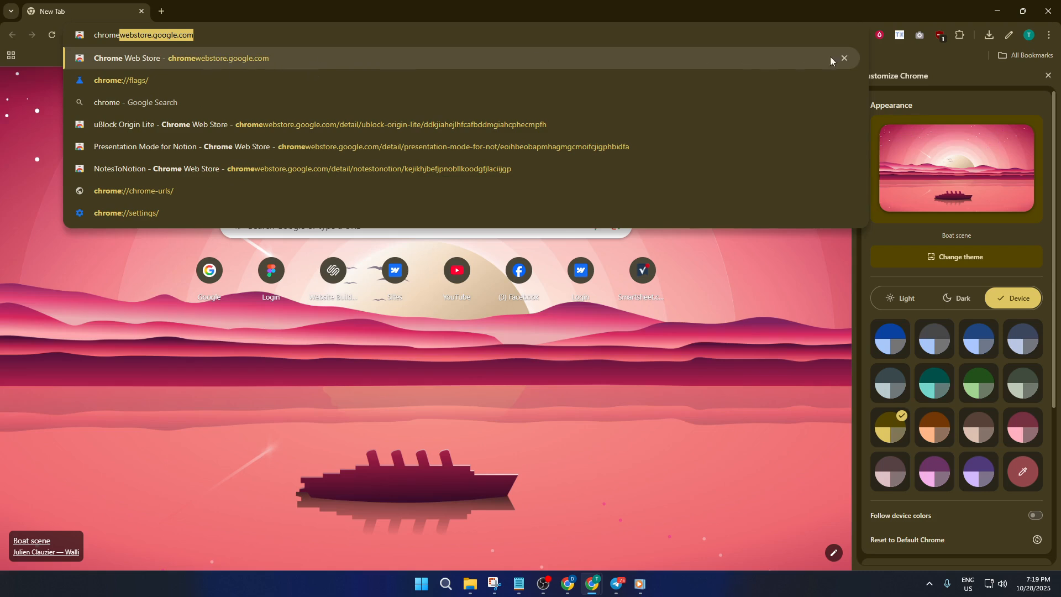
Open the browser's full settings and go to the Appearance section.
click(1049, 35)
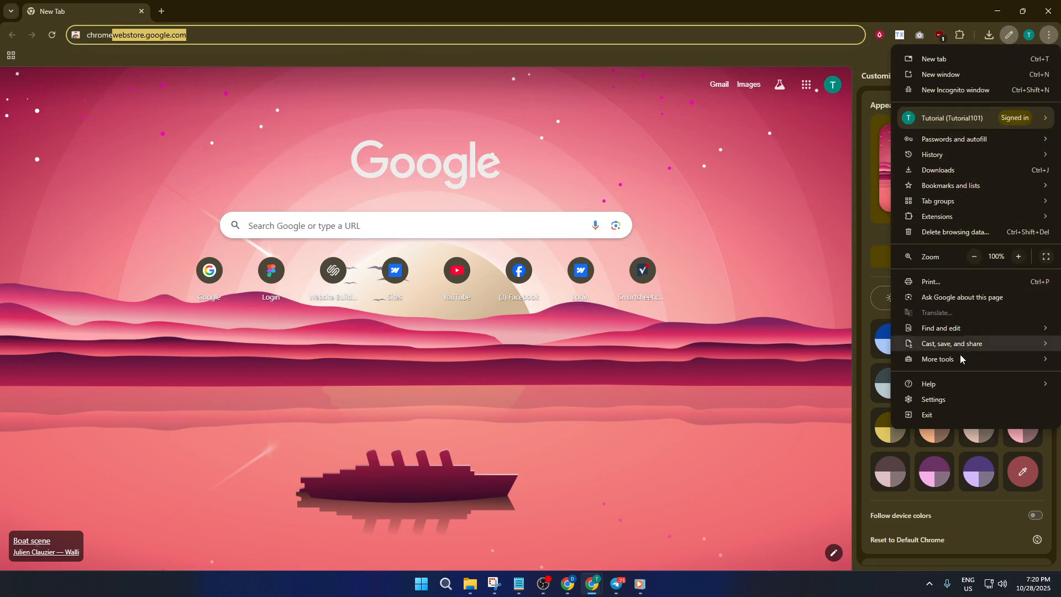
click(963, 399)
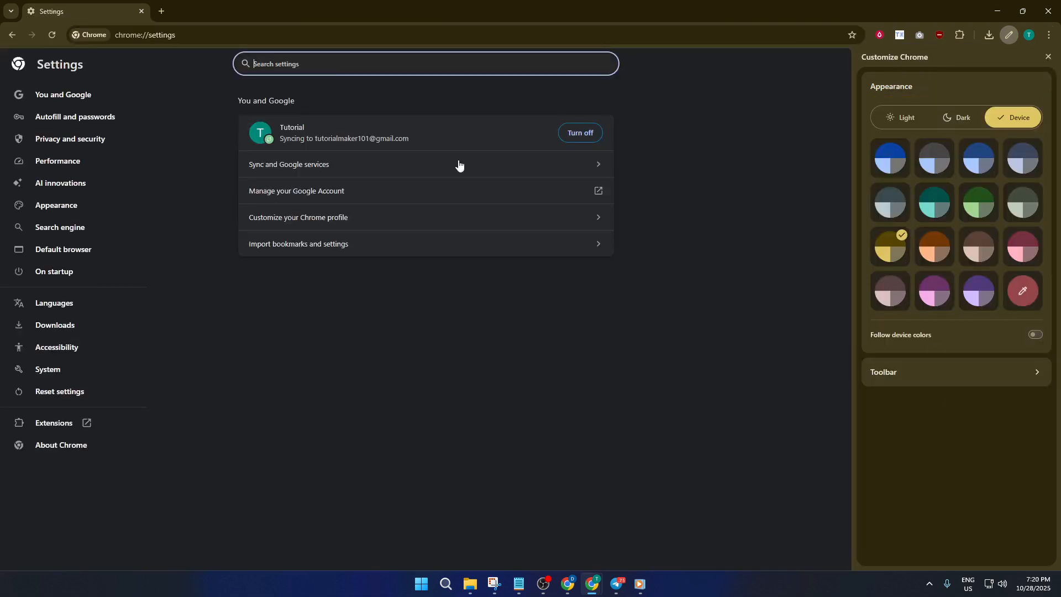
click(70, 210)
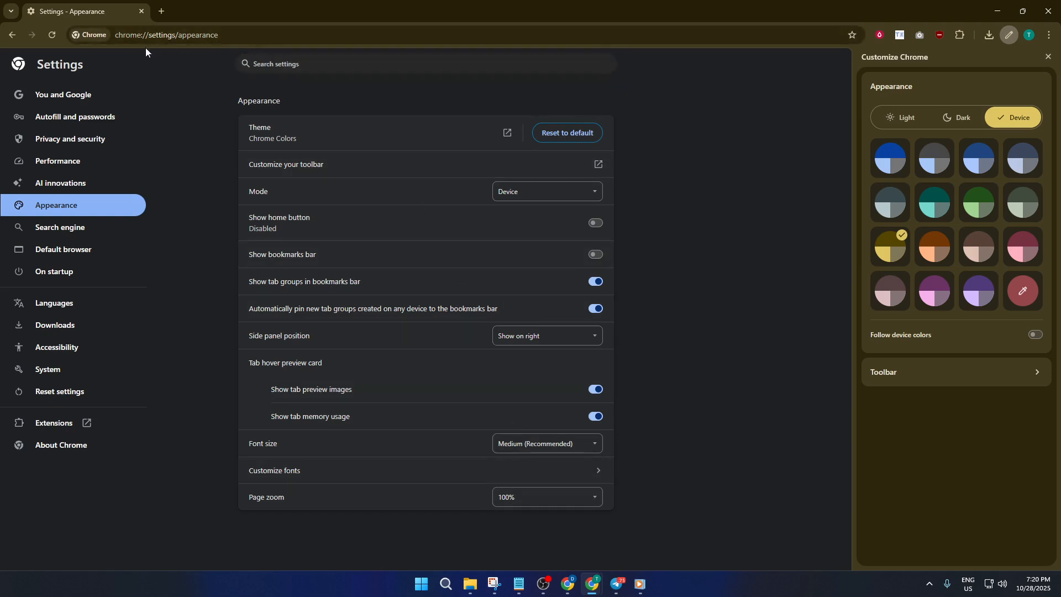
Open the Chrome Web Store at chromewebstore.google.com in a new tab.
click(165, 15)
text(chrom)
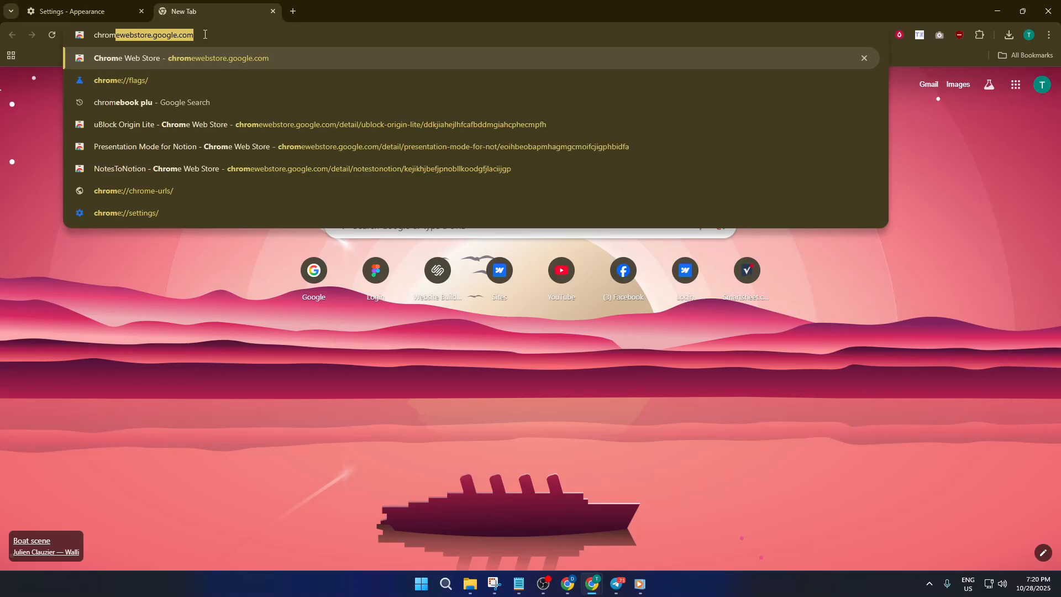
key(Return)
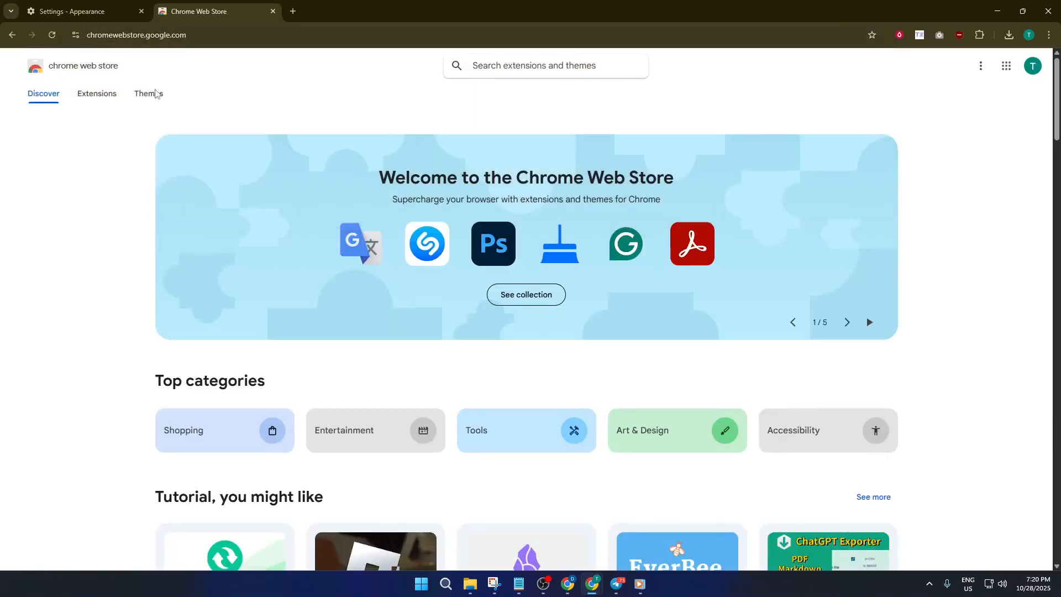
Browse the store's Themes category and open the Marguerite Flowers theme from the "Fresh tabs, fresh outlook" collection.
click(148, 99)
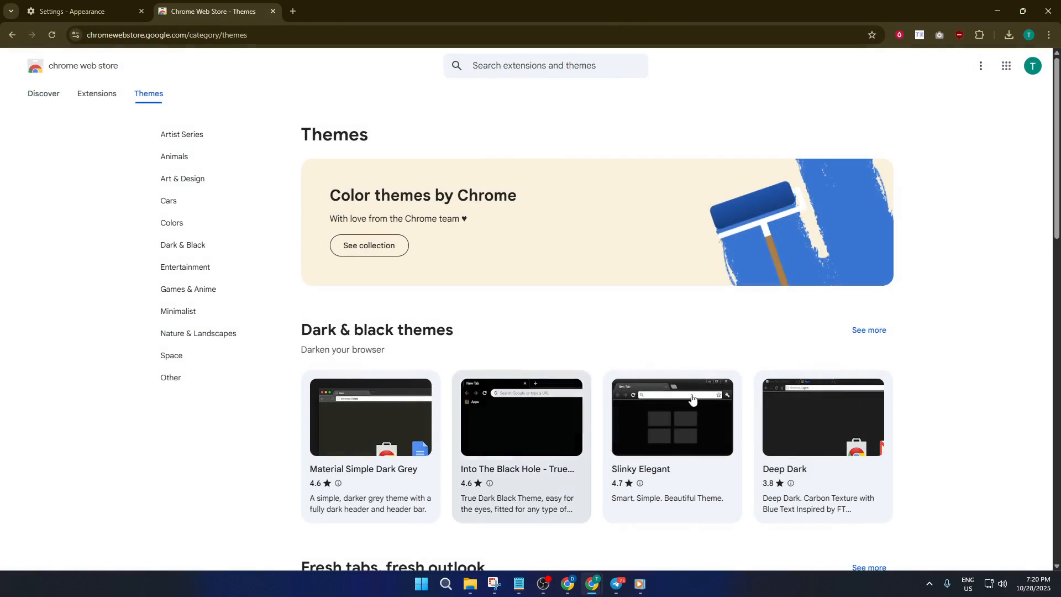
scroll(589, 270, down, 5)
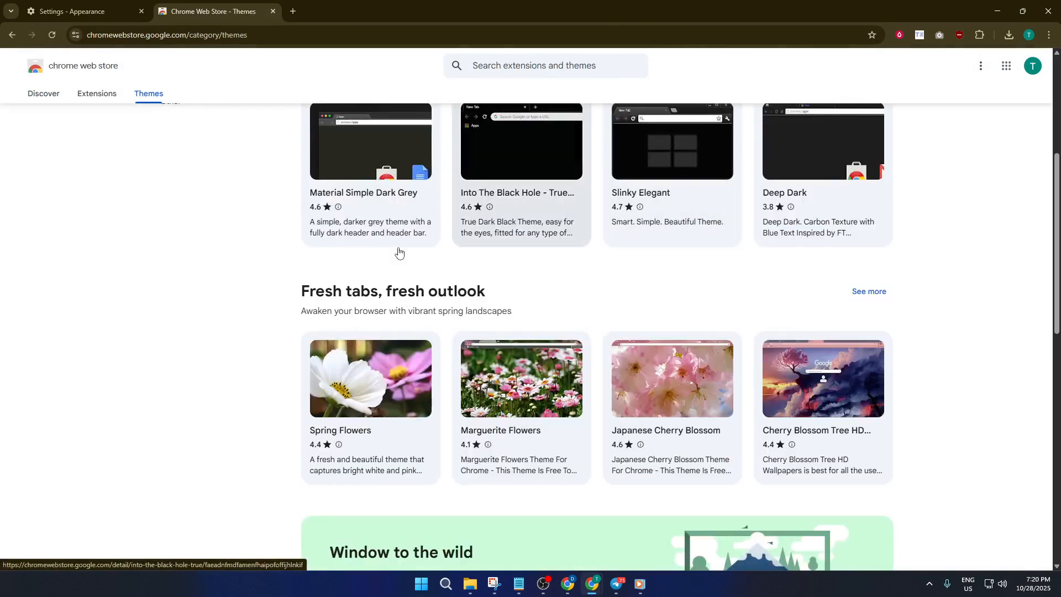
scroll(680, 381, down, 2)
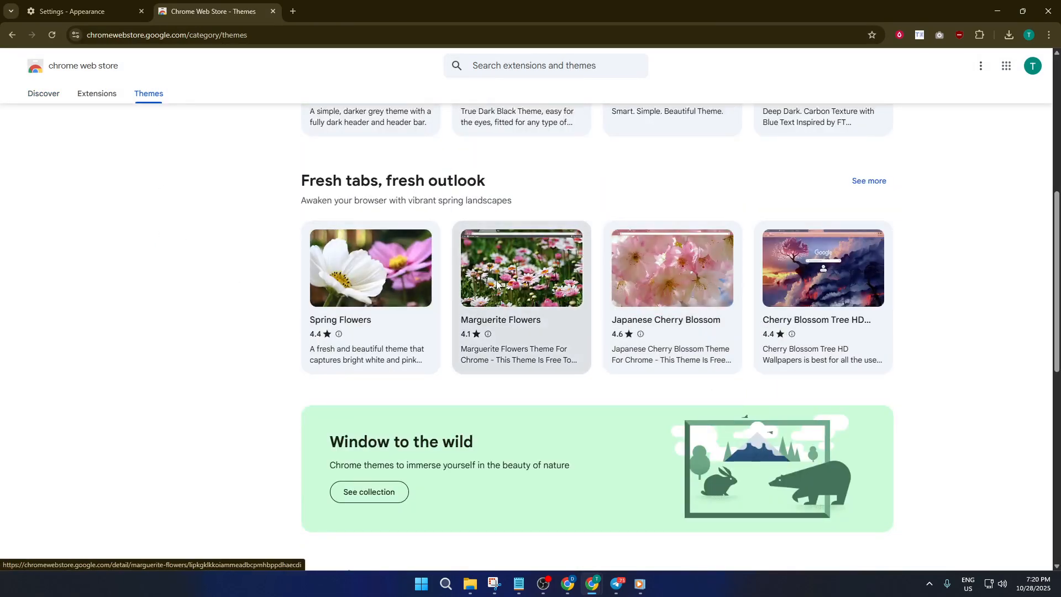
click(569, 308)
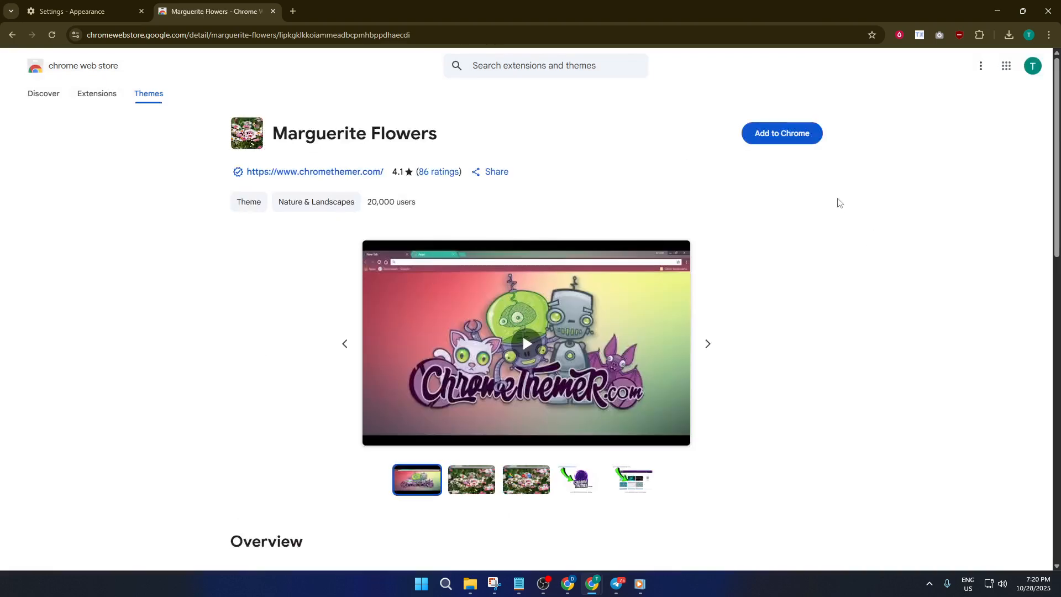